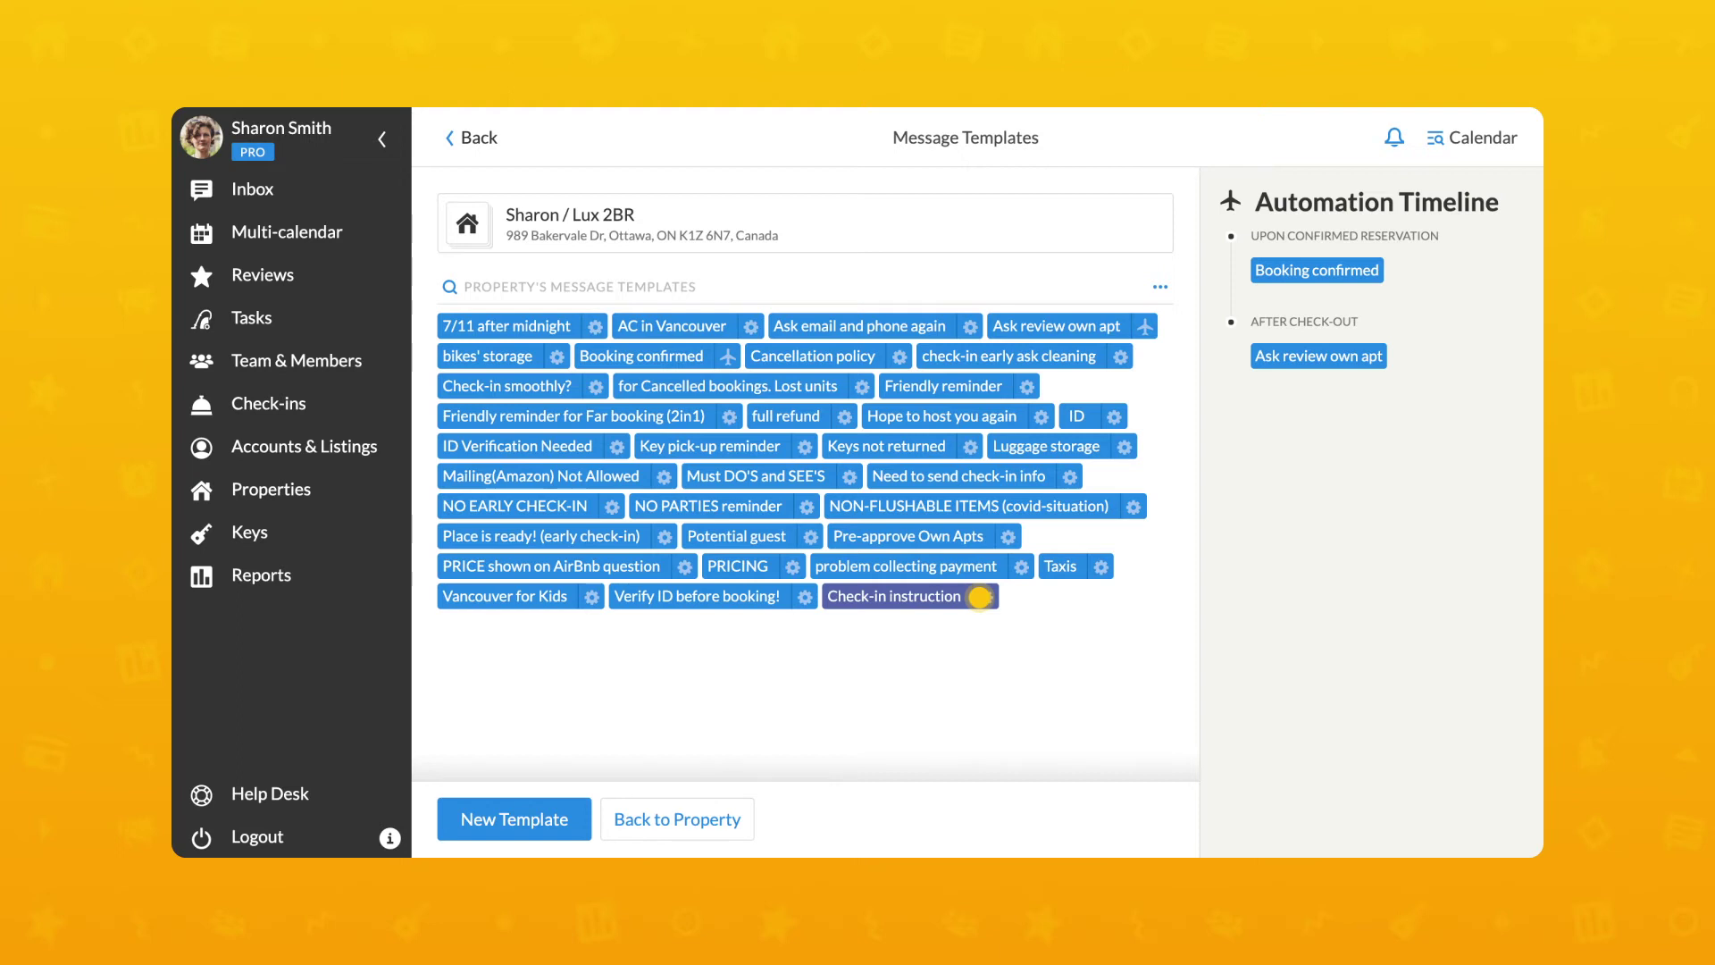
- Open the Check-in instruction template, switch on Automation, and choose sending before check-in
left_click(980, 596)
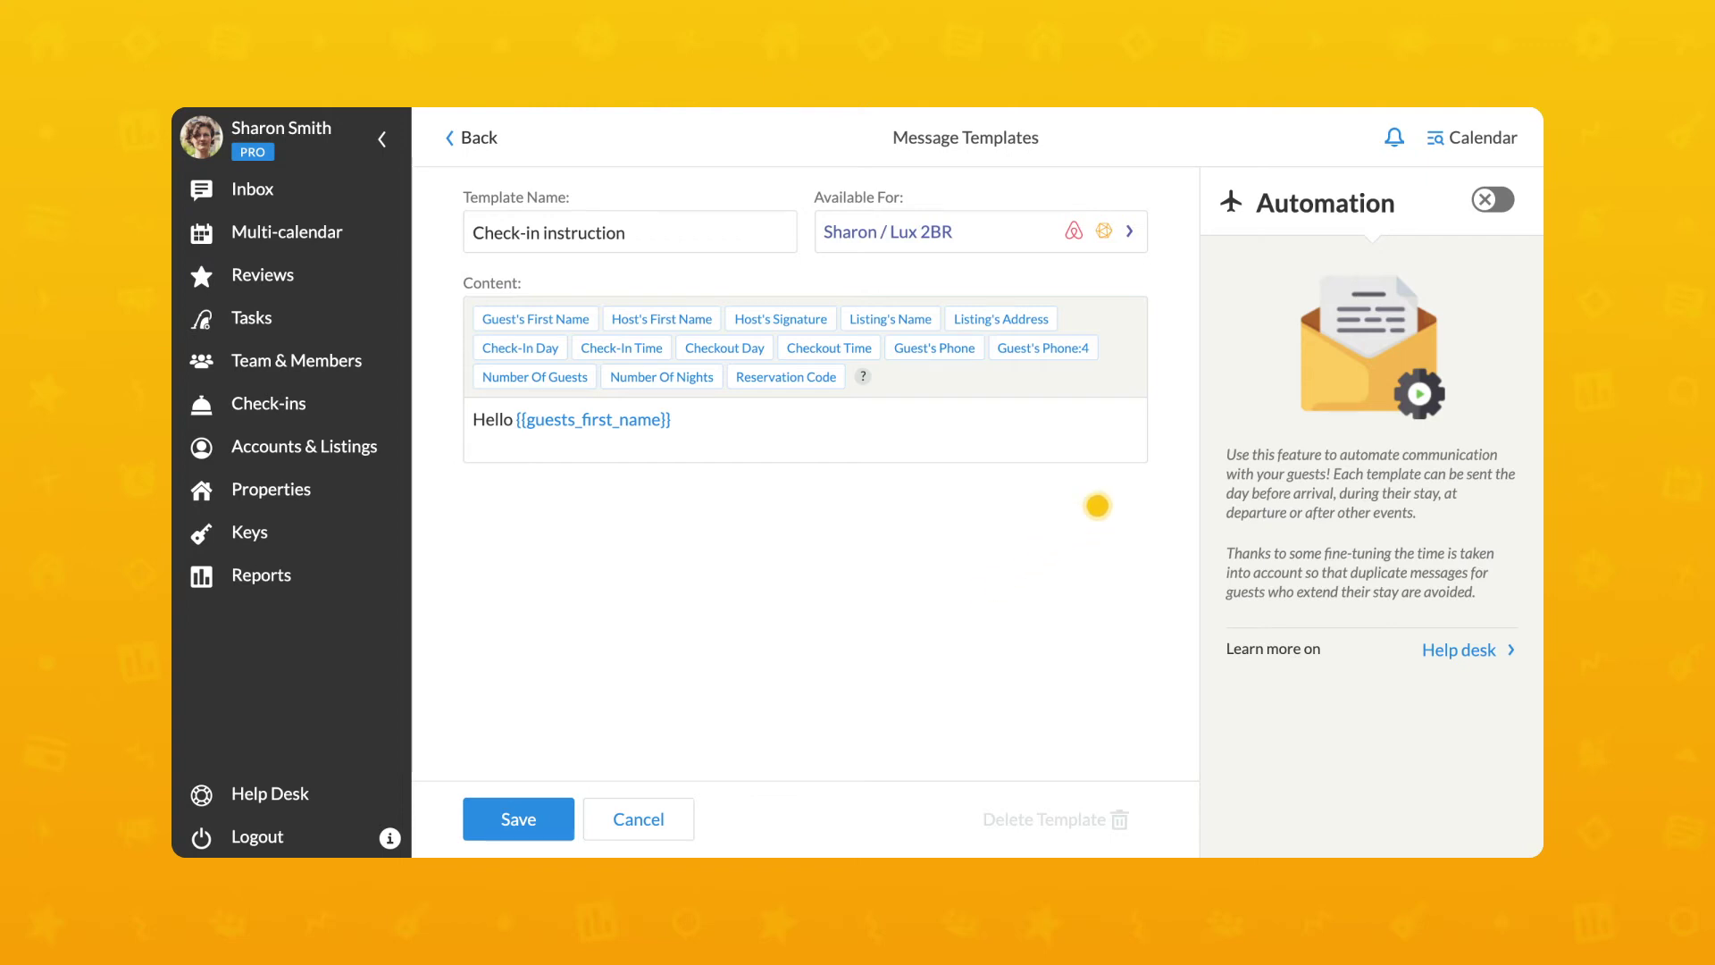
left_click(1493, 199)
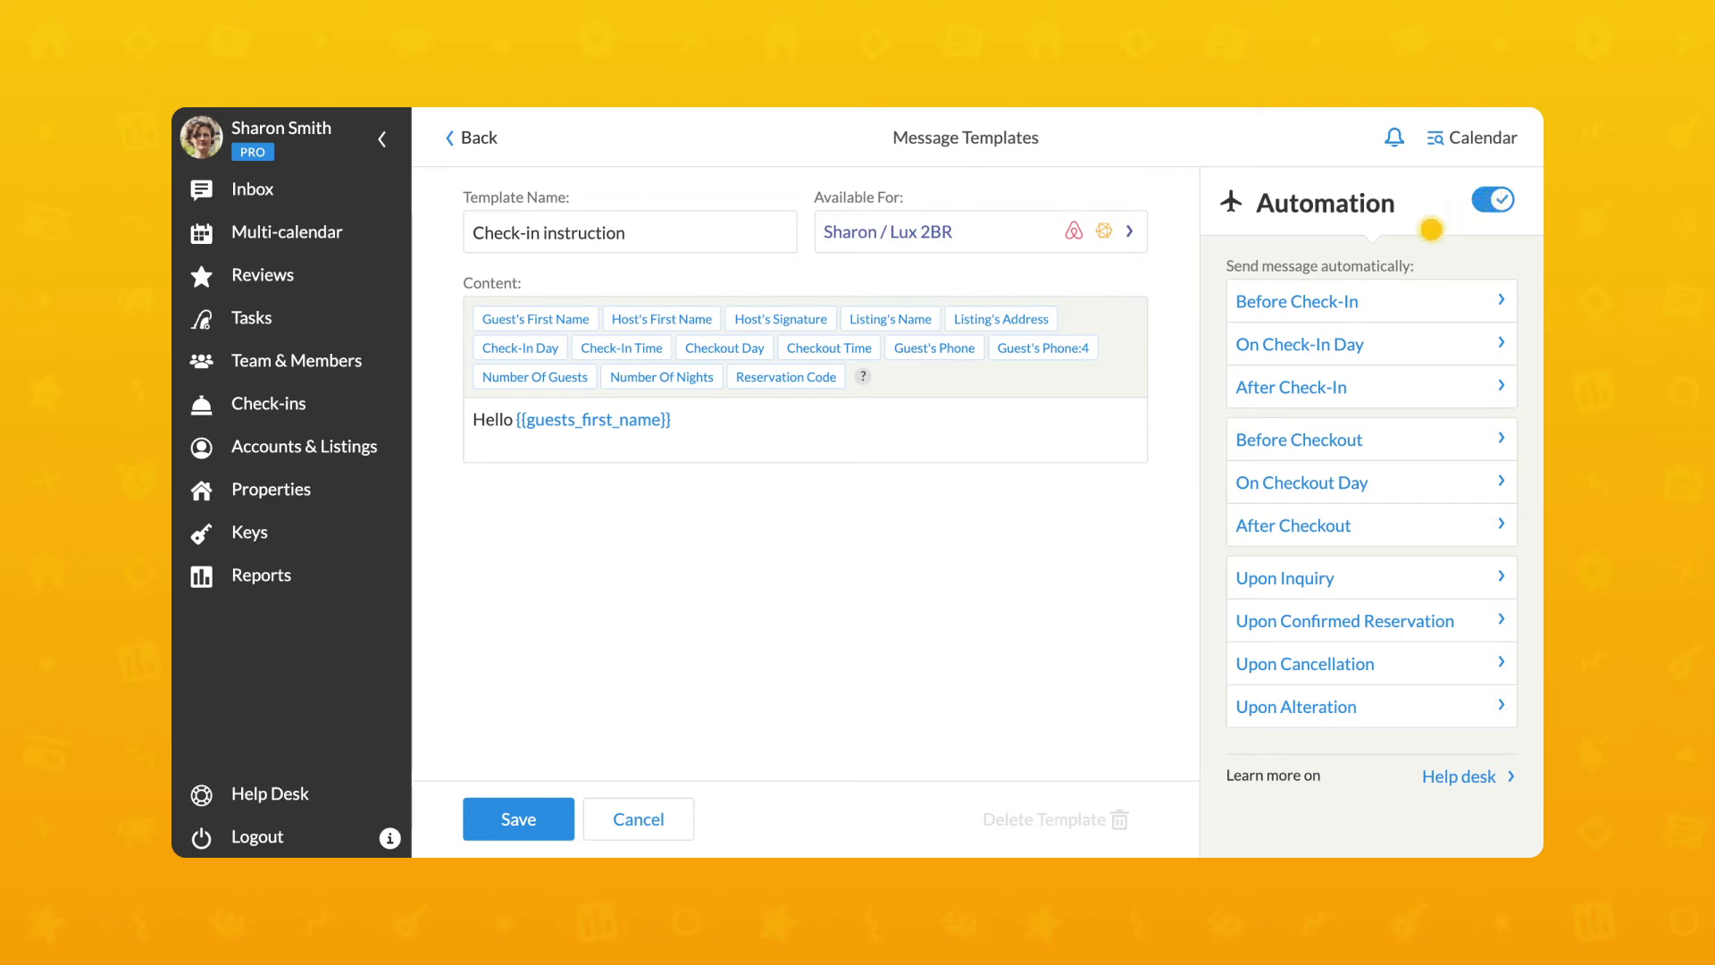
left_click(1281, 303)
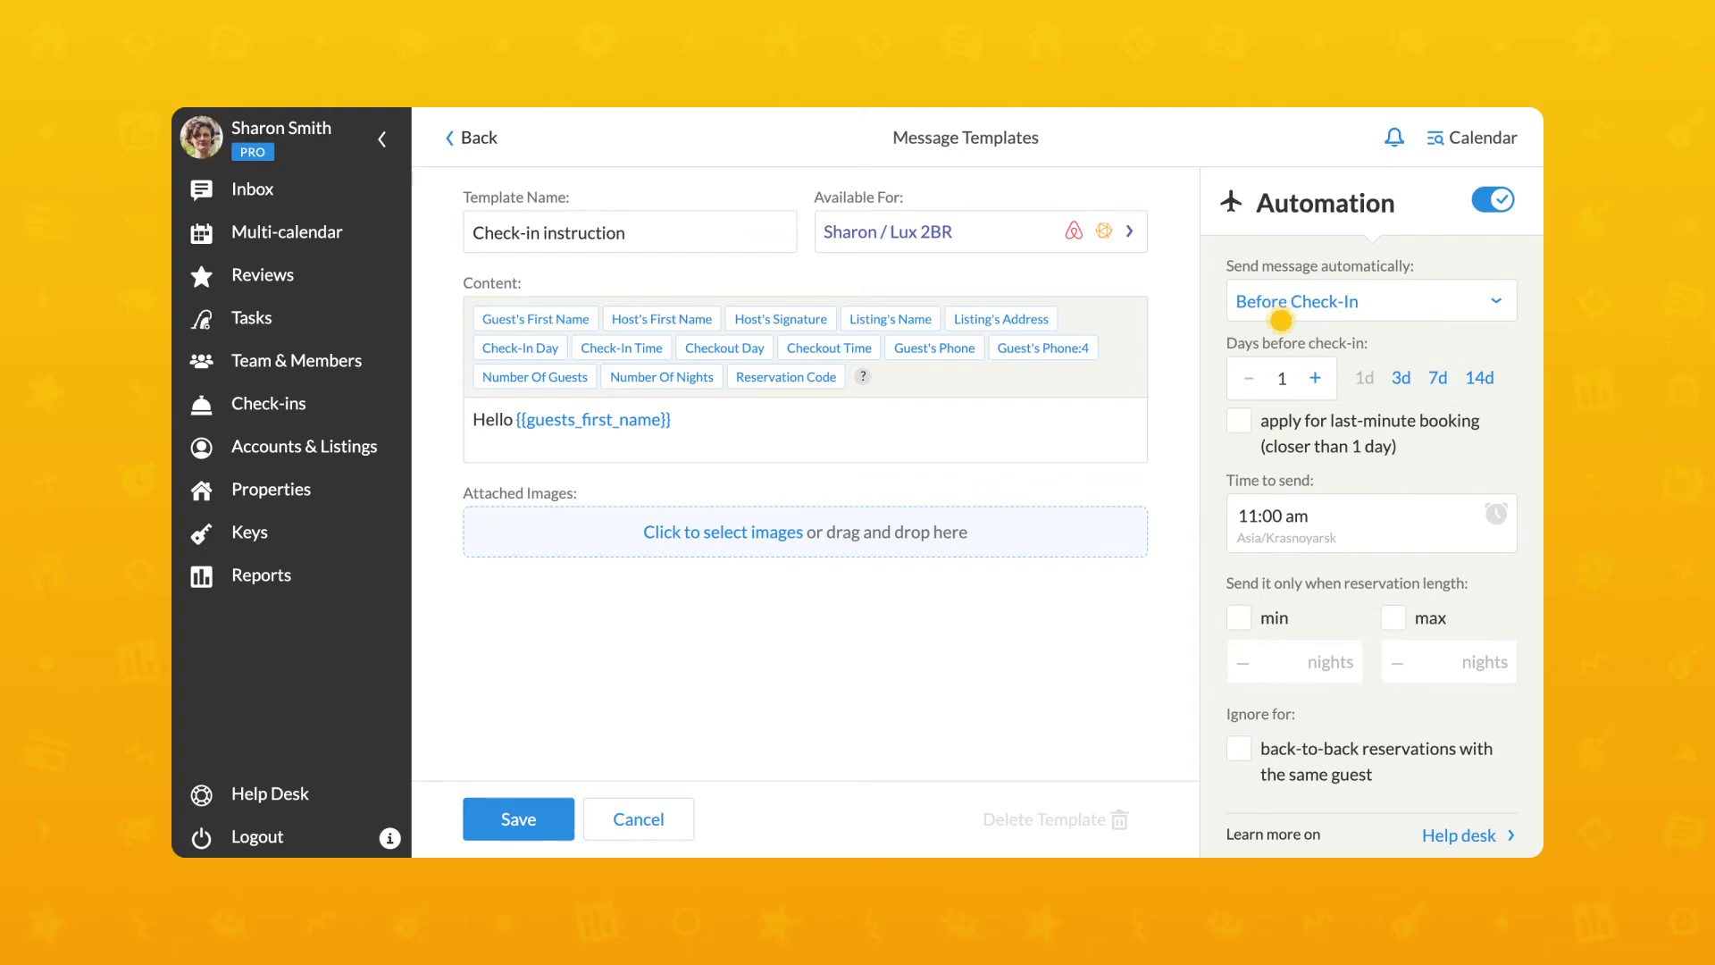
- Send at 2:00 pm, include last-minute bookings, require 1-night minimum, and ignore back-to-back reservations
left_click(1282, 422)
left_click(1330, 517)
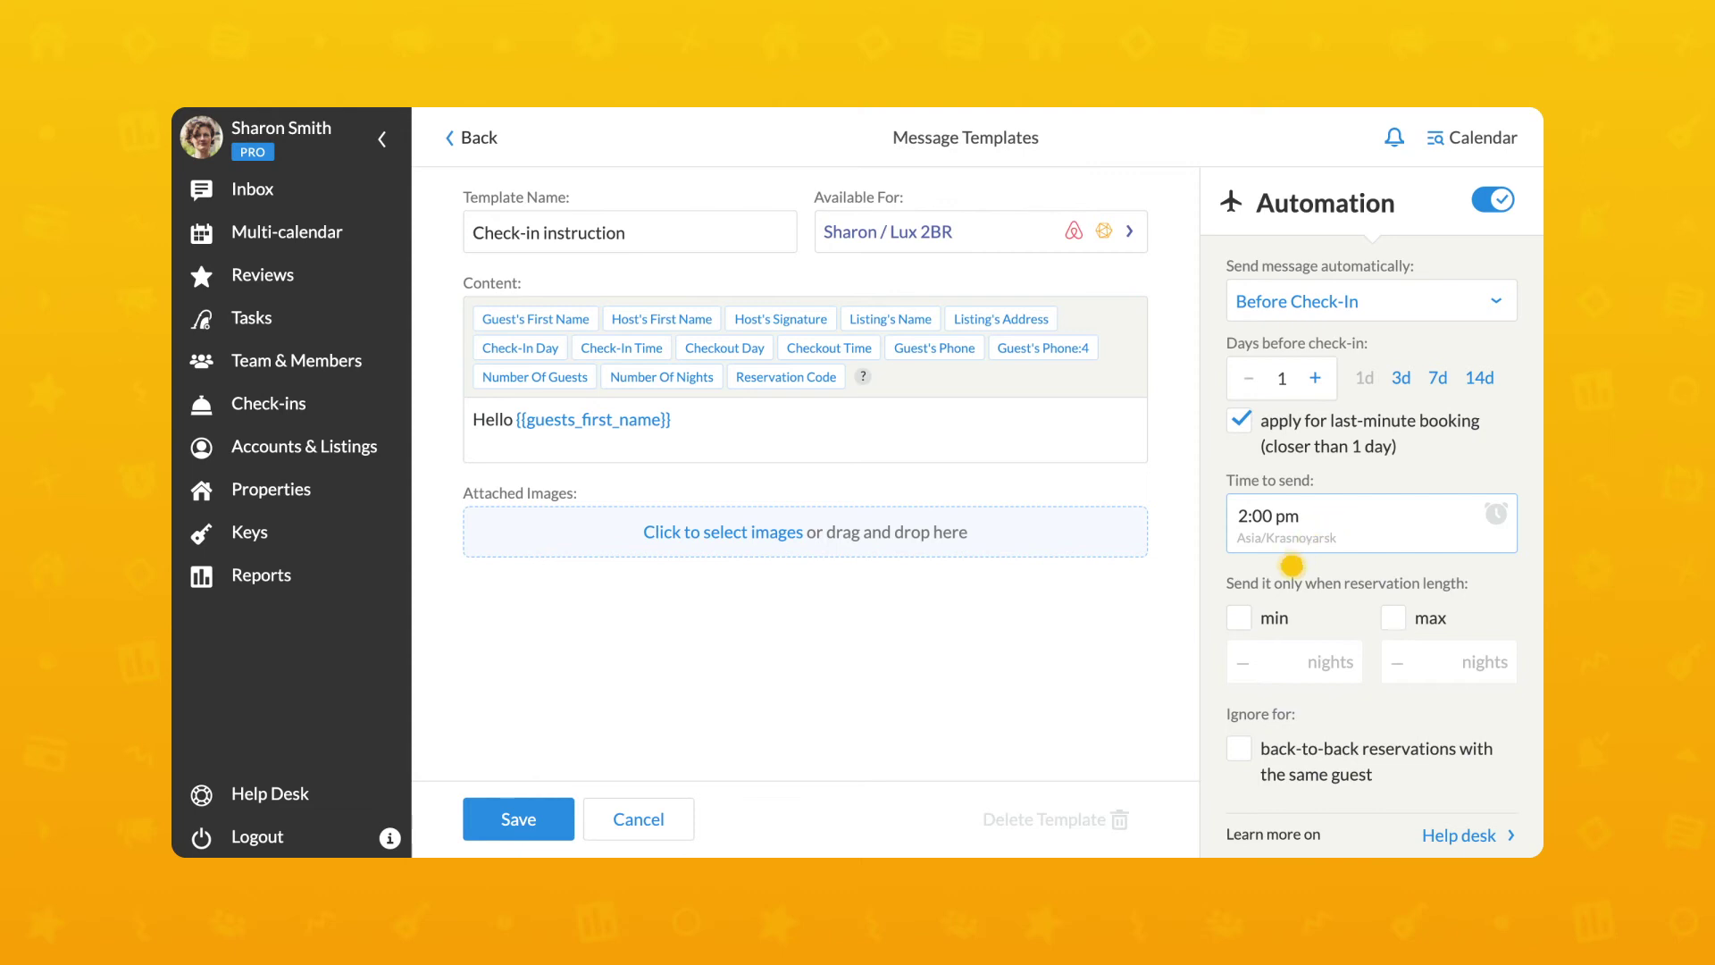
left_click(1248, 618)
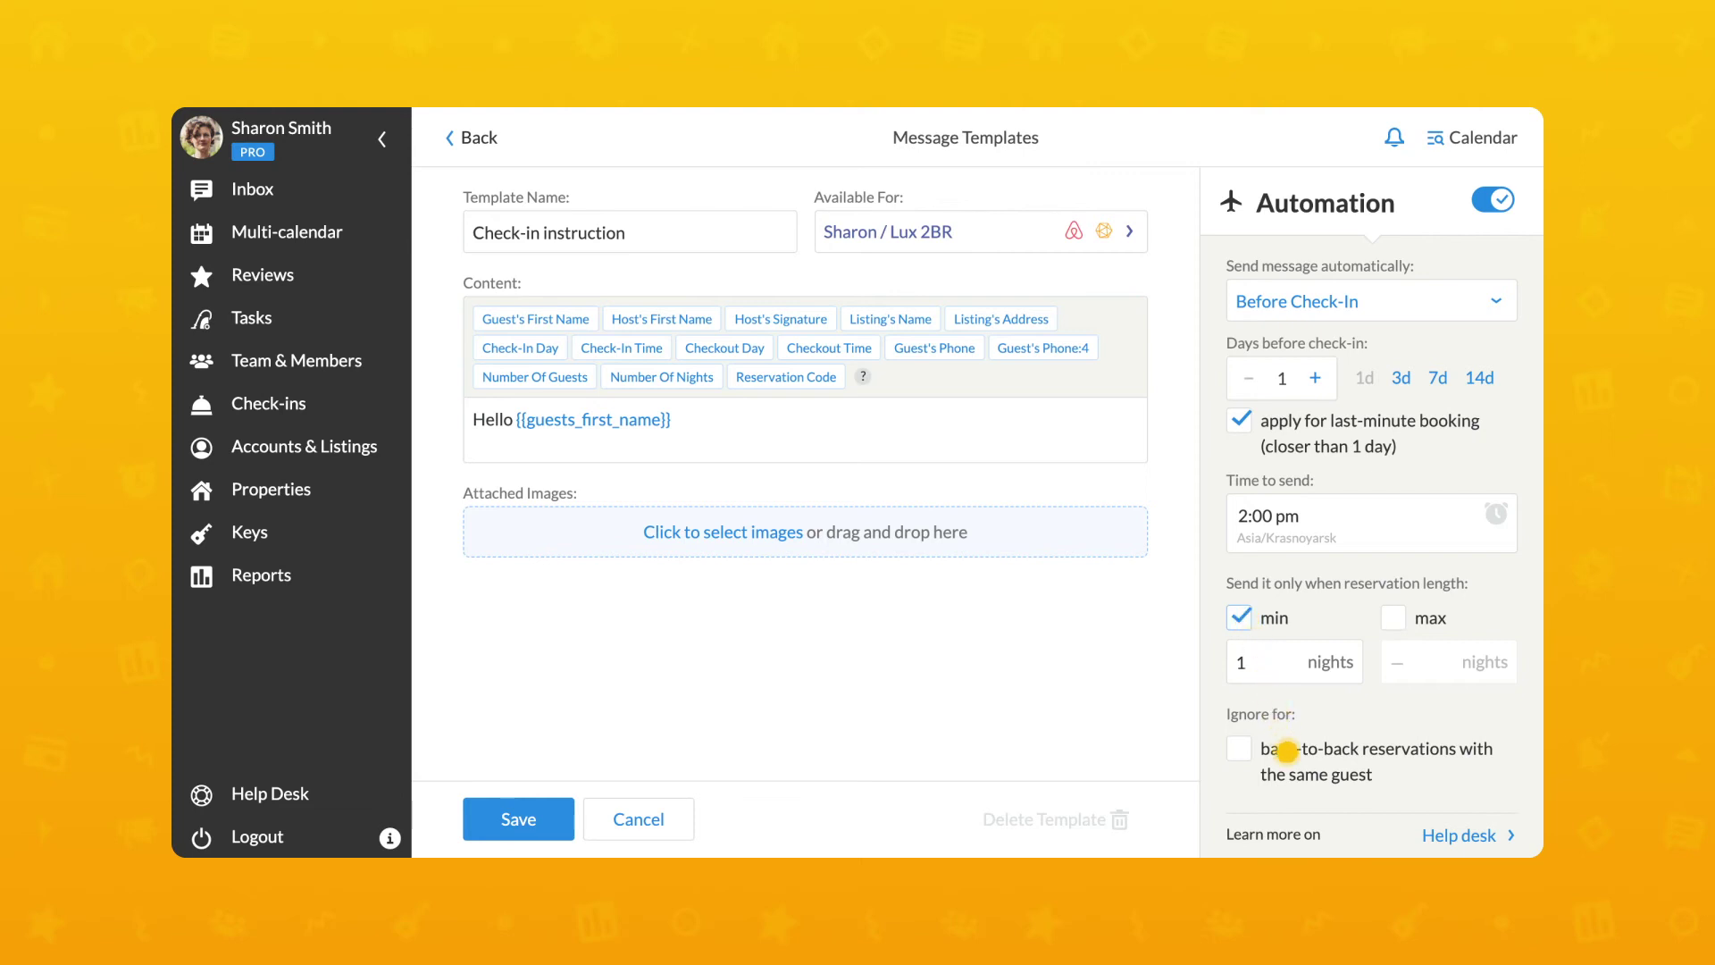
left_click(1287, 753)
- Drop an apartment photo onto the template's Attached Images area
left_click_drag(1710, 393, 819, 527)
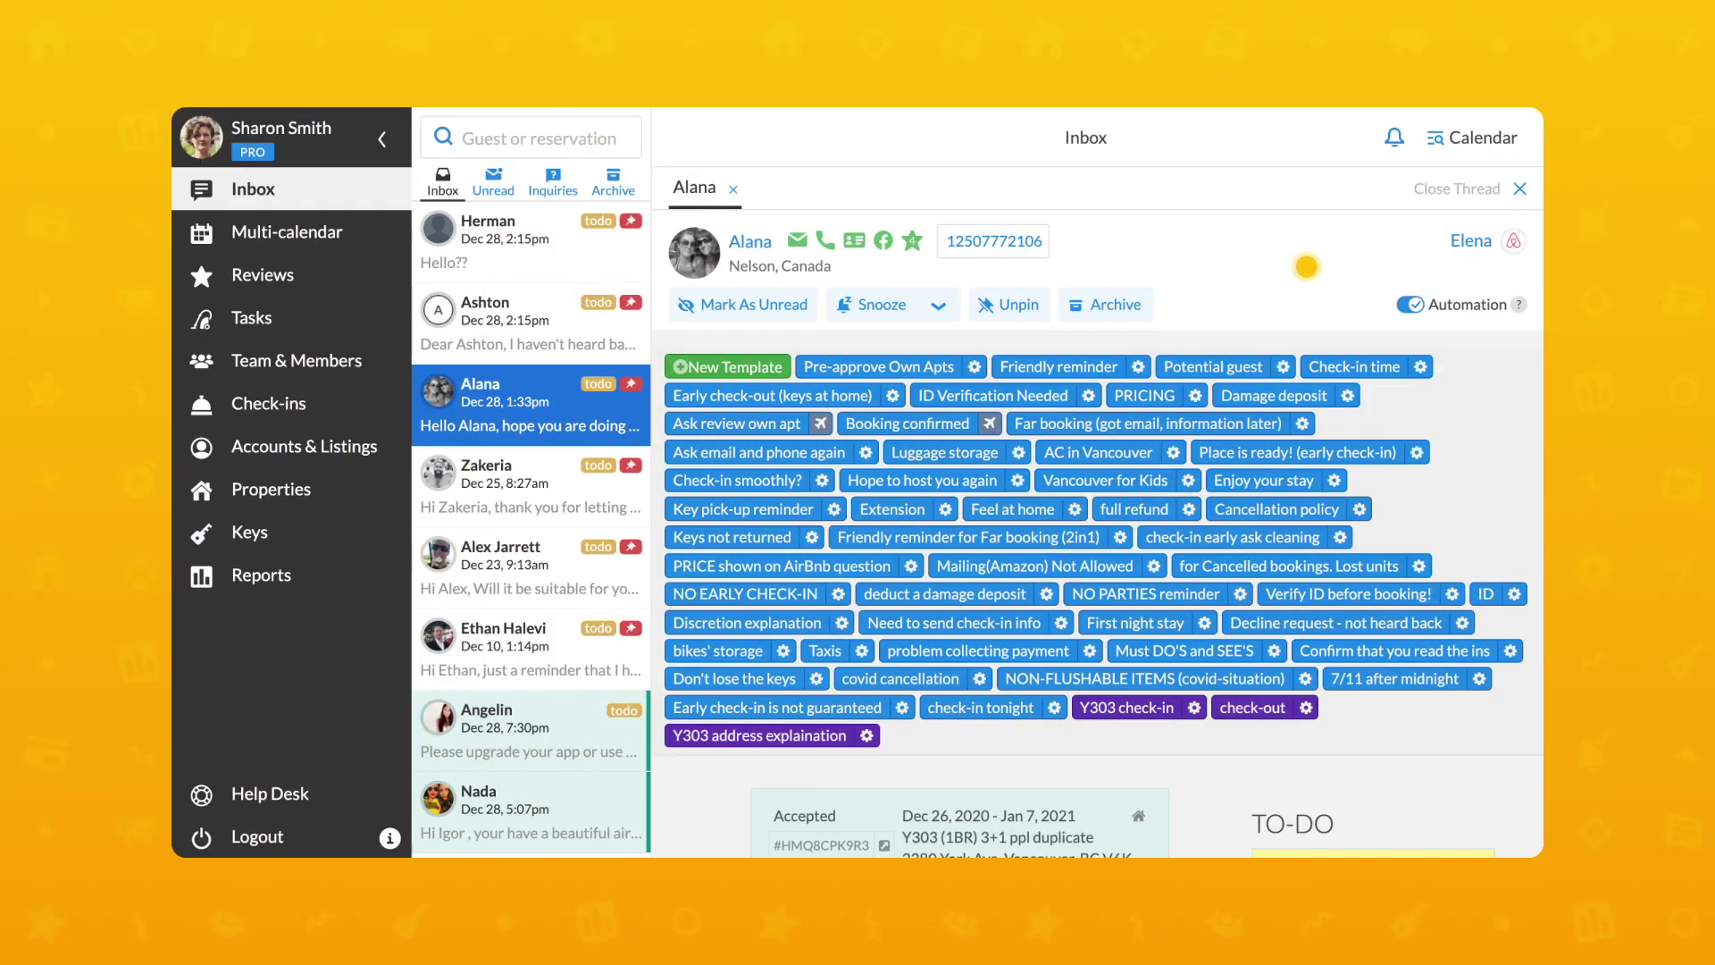
left_click(1453, 305)
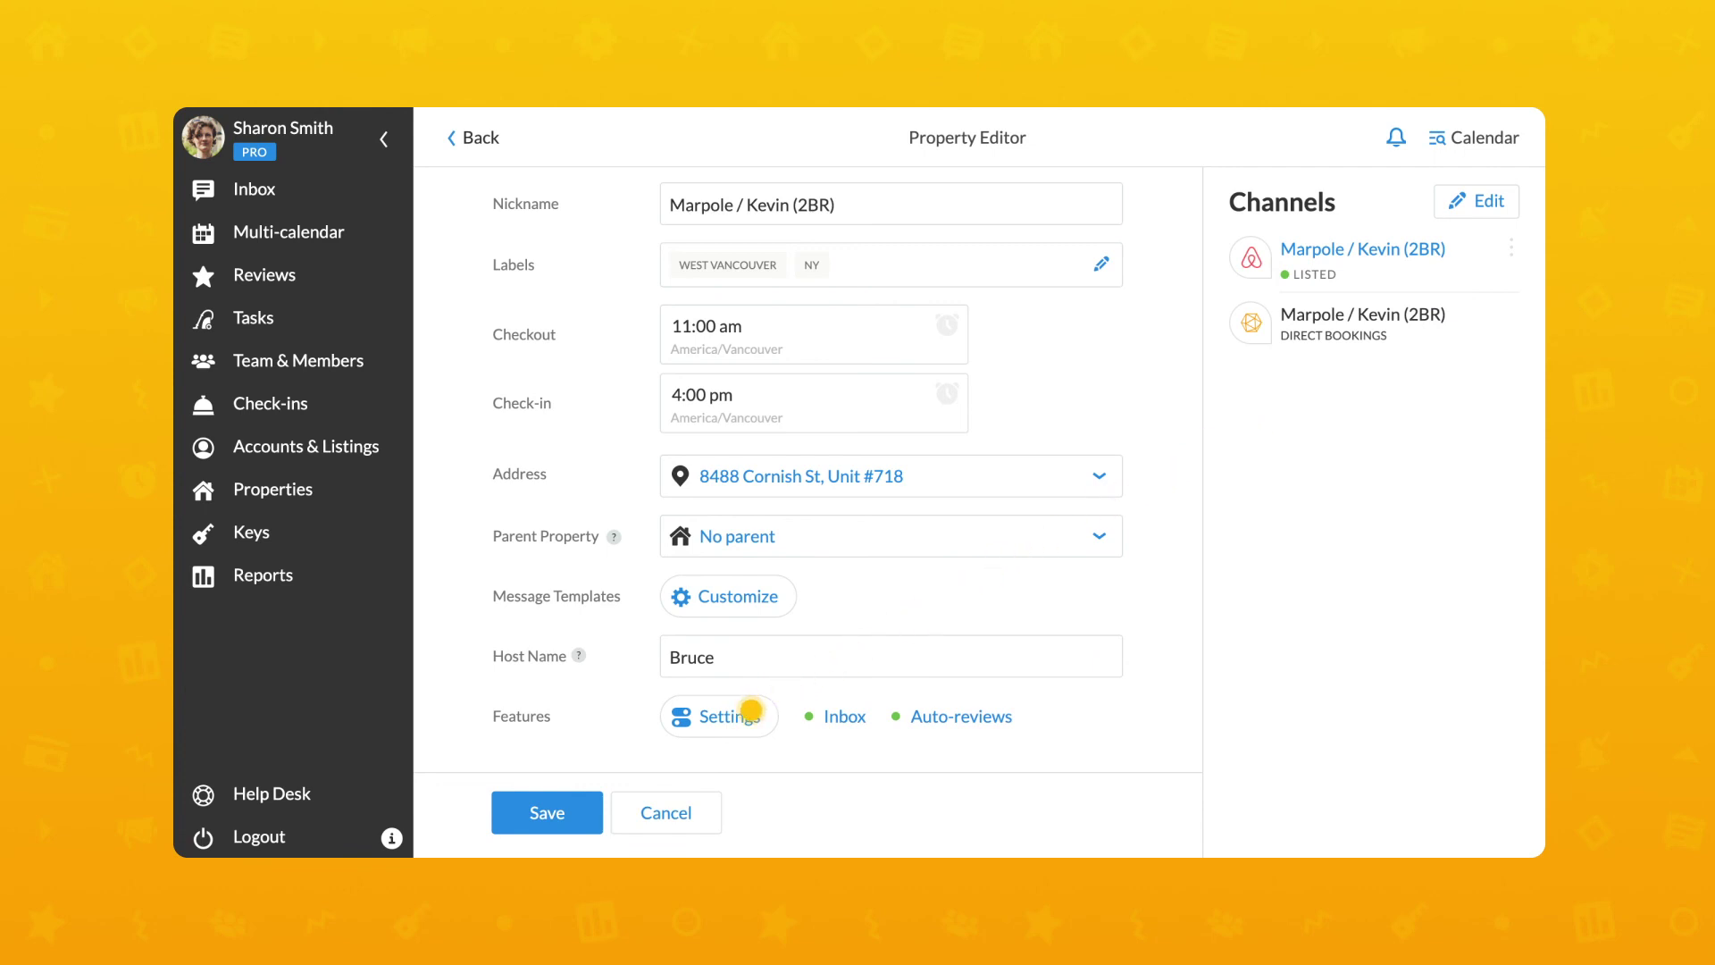
- Open the Features settings for the Marpole / Kevin (2BR) property
left_click(751, 710)
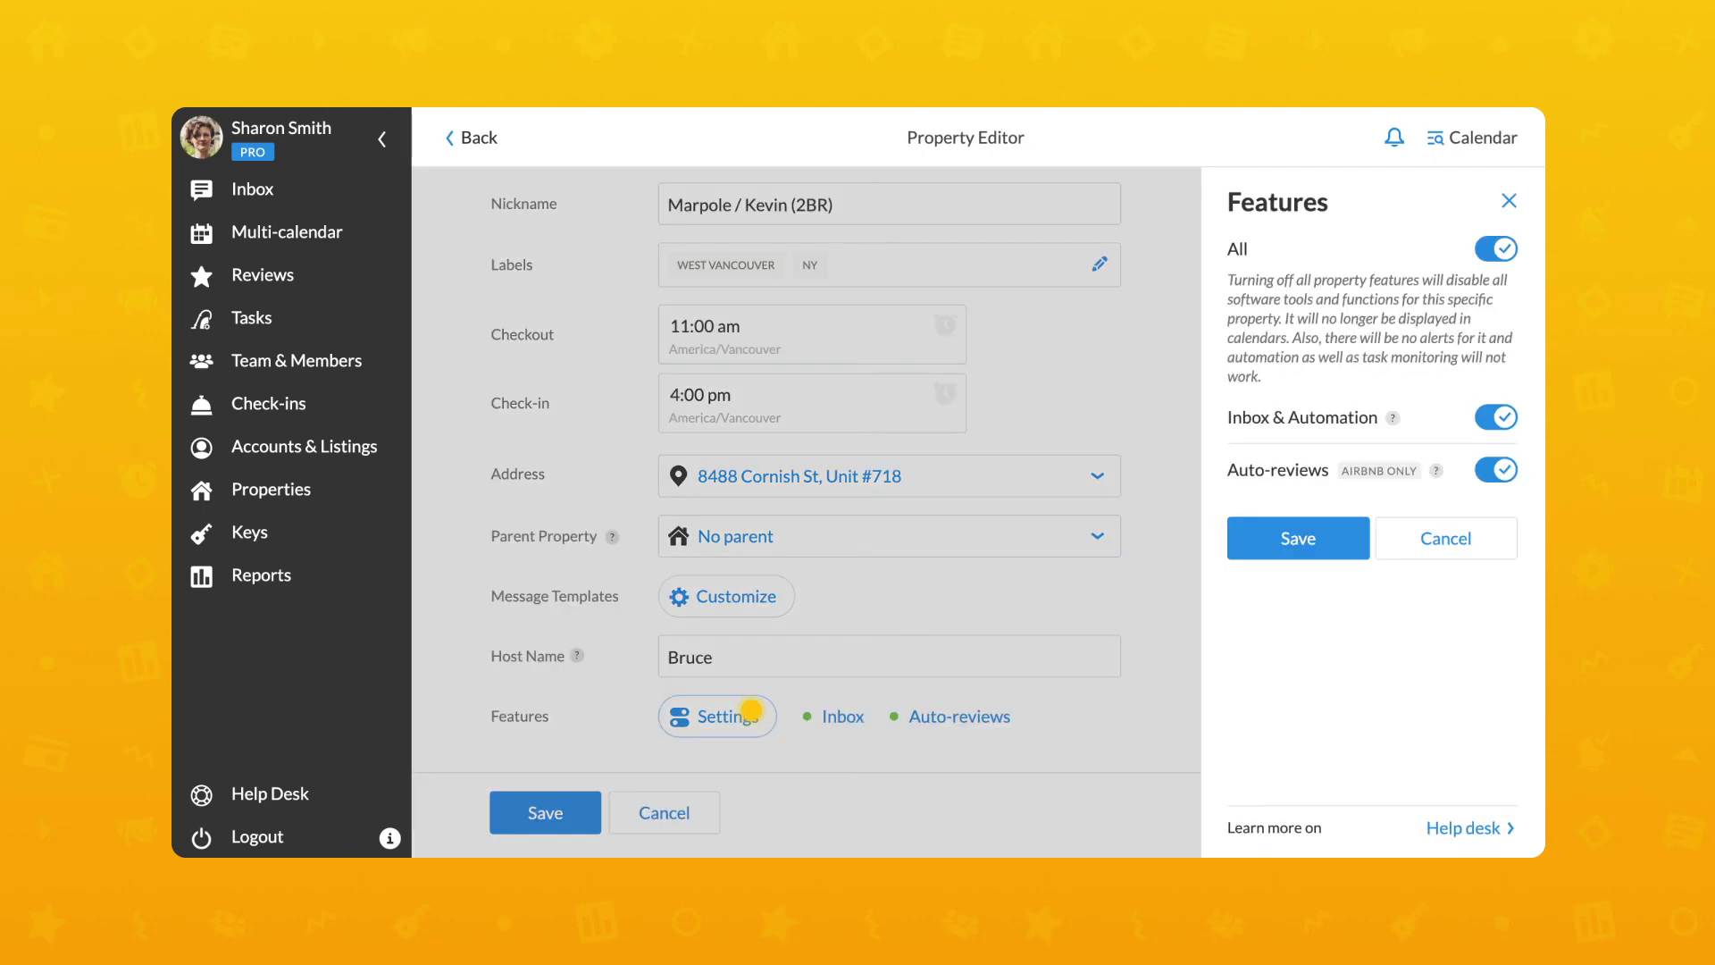